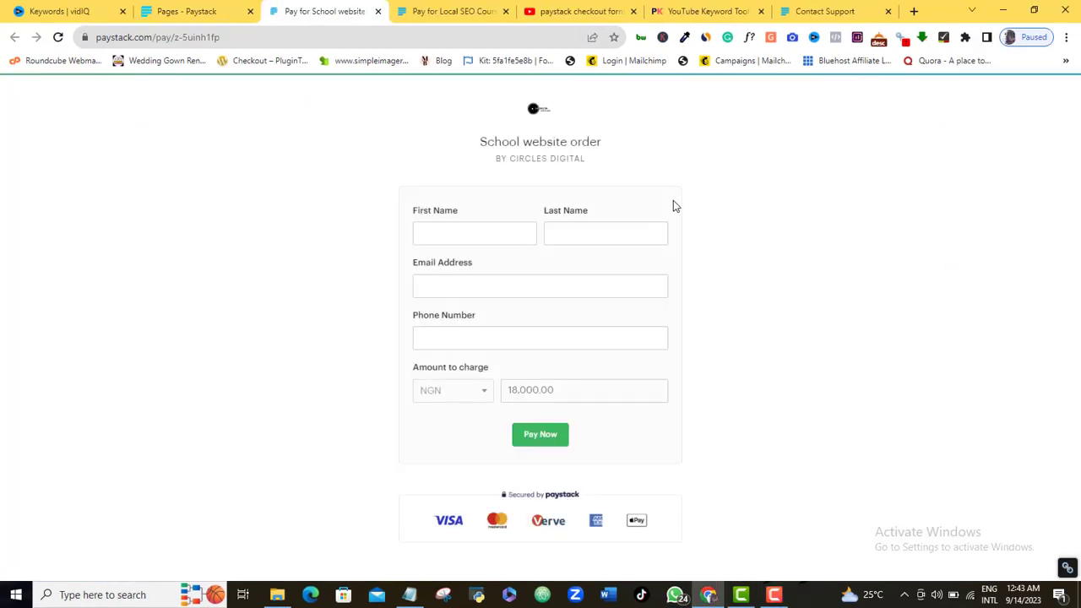
Autofill the customer's name, email and phone from saved details, then start the NGN 18,000 payment
{"action": "left_click", "coordinate": [484, 244]}
{"action": "left_click", "coordinate": [498, 275]}
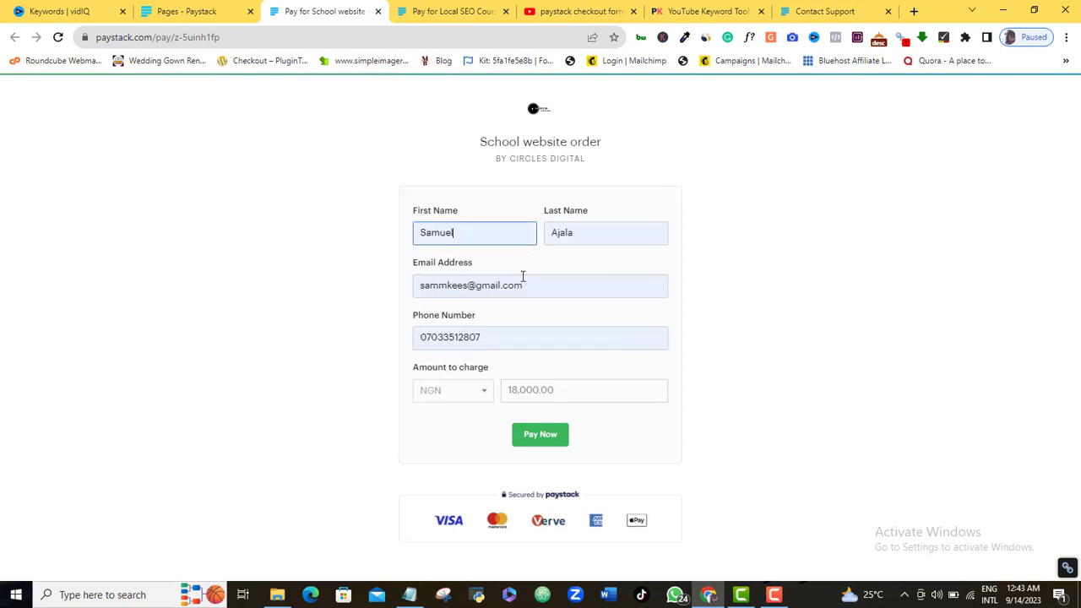
{"action": "left_click", "coordinate": [548, 439]}
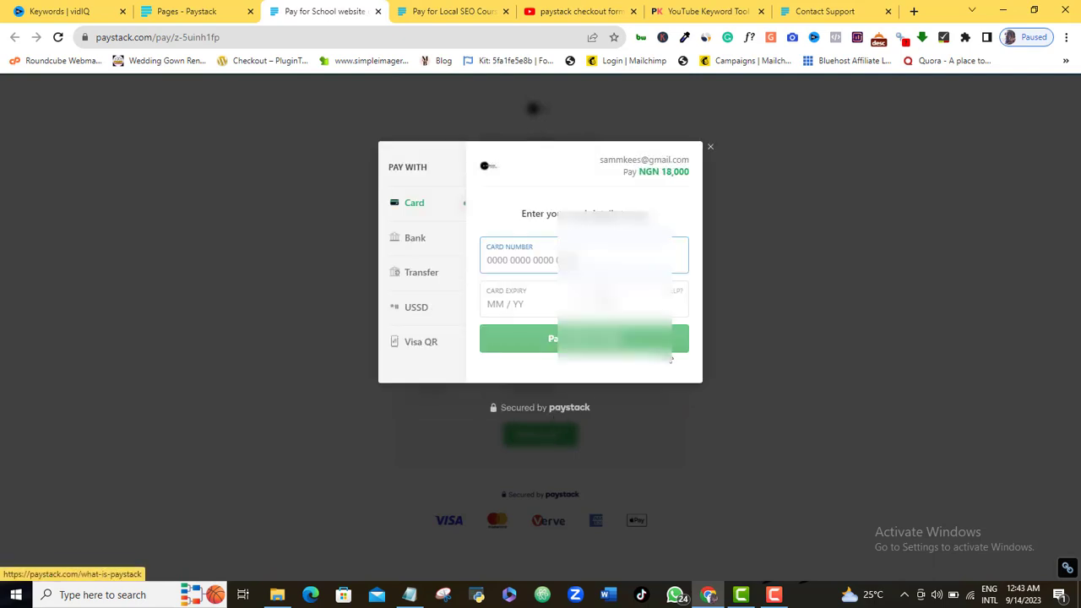
Enter the card number and expiry 0726 in the Card checkout, then return to the dashboard
{"action": "left_click", "coordinate": [491, 260]}
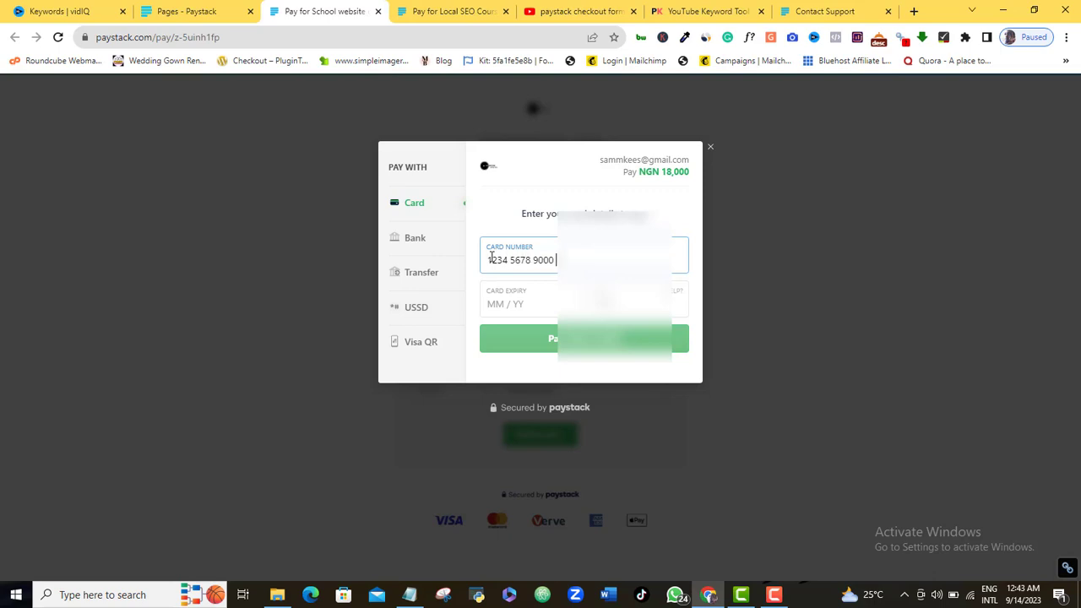
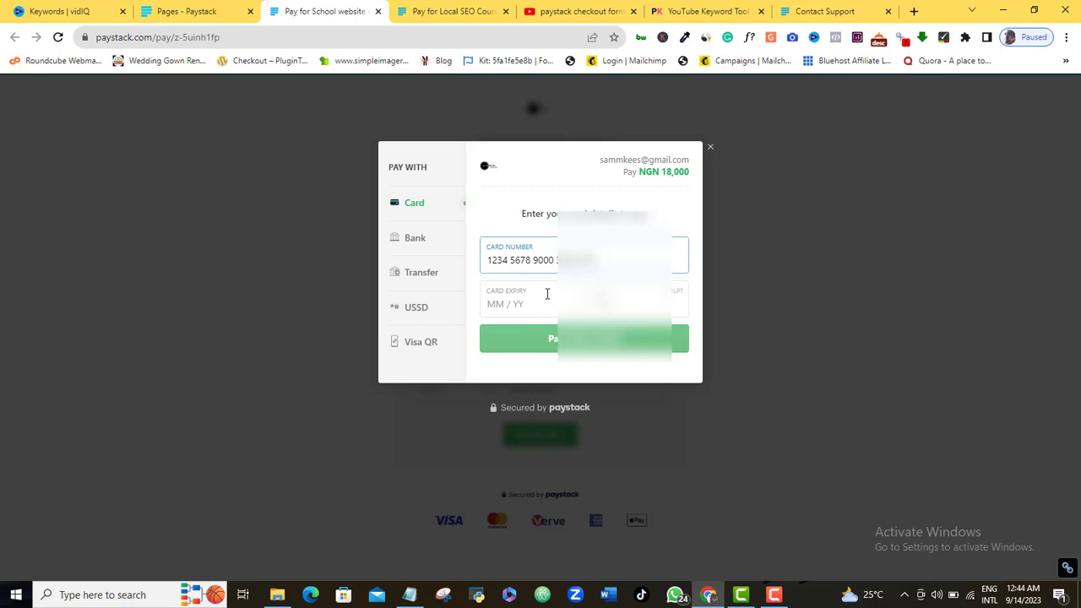
{"action": "left_click", "coordinate": [499, 304]}
{"action": "type", "text": "0726"}
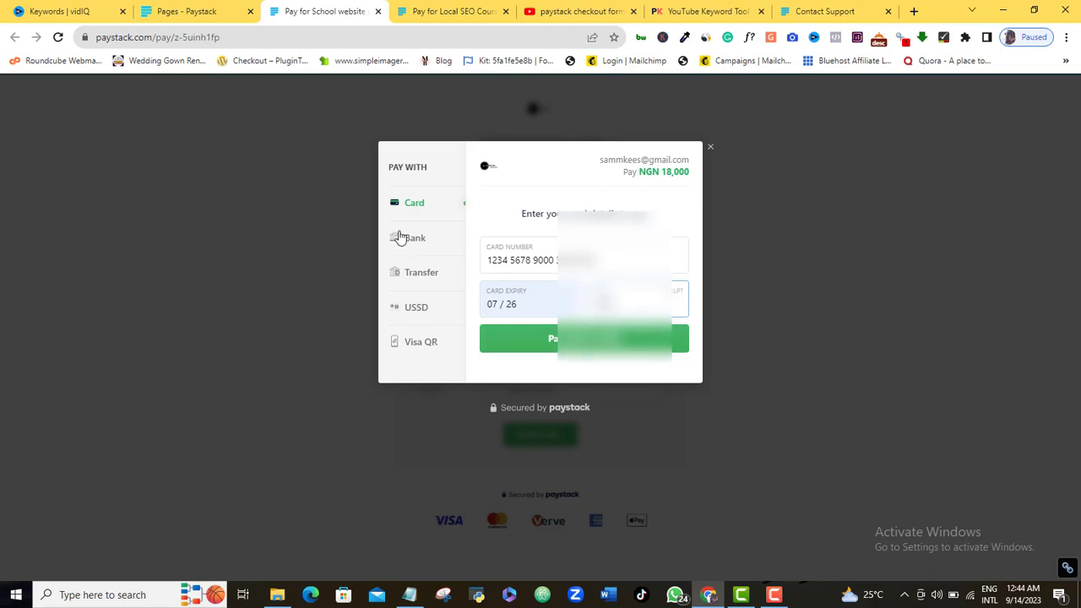
{"action": "left_click", "coordinate": [772, 594]}
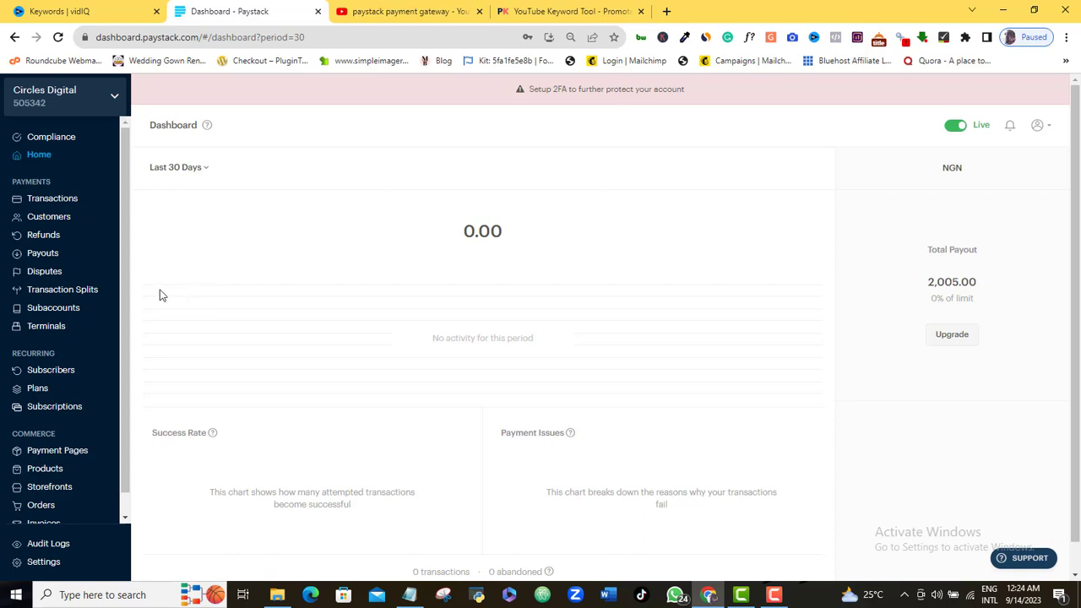
Scroll down the dashboard toward the Commerce section of the sidebar
{"action": "scroll", "coordinate": [127, 291], "scroll_direction": "down", "scroll_amount": 1}
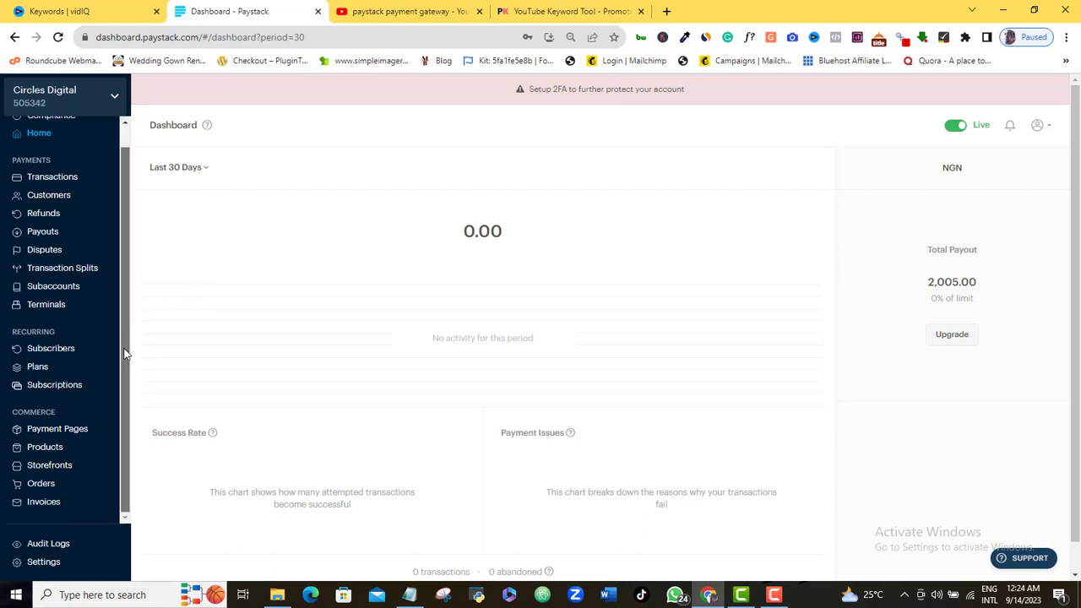
Go to Payment Pages and start a new page with + New Page
{"action": "left_click", "coordinate": [51, 430]}
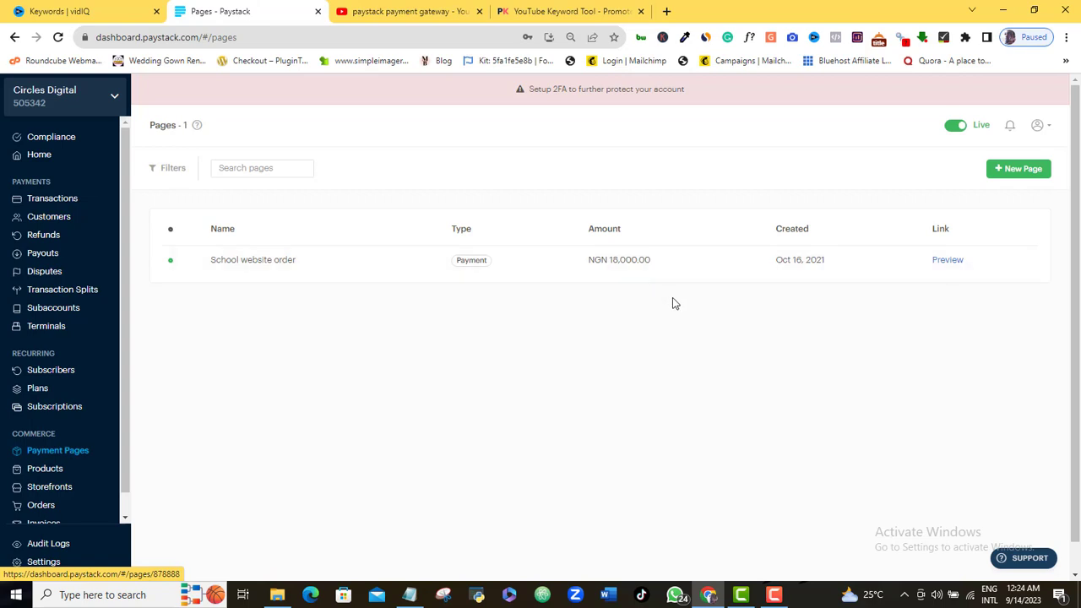
{"action": "left_click", "coordinate": [1014, 174]}
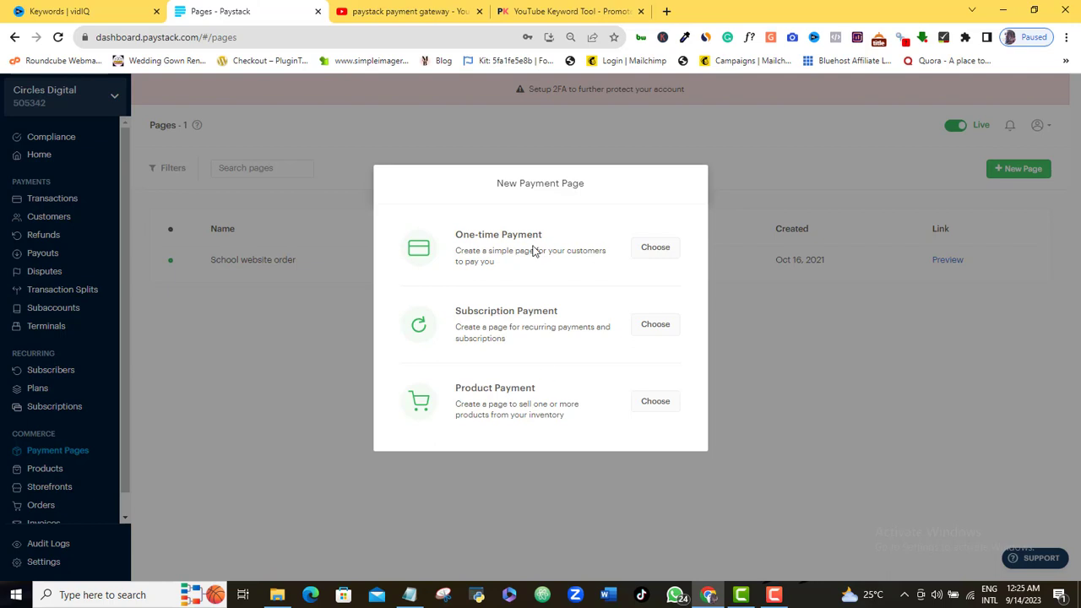
Choose One-time Payment as the new page's type
{"action": "left_click", "coordinate": [659, 249]}
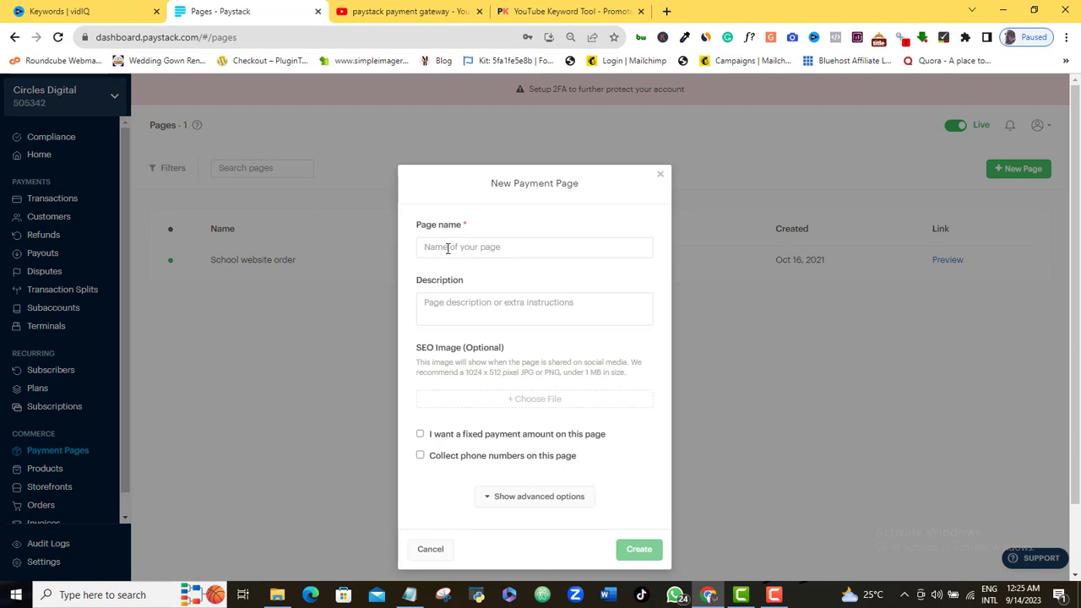
Paste 'Local SEO Course' as the page name and 'Video course on ranking top for local SEO' as its description
{"action": "left_click", "coordinate": [447, 247]}
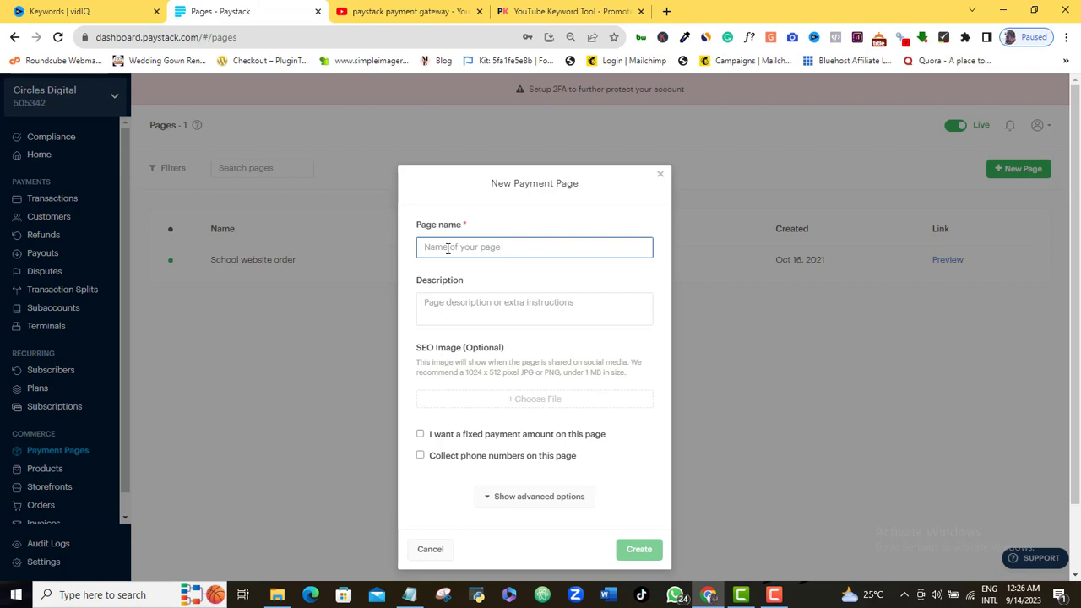
{"action": "type", "text": "Local SEO Course"}
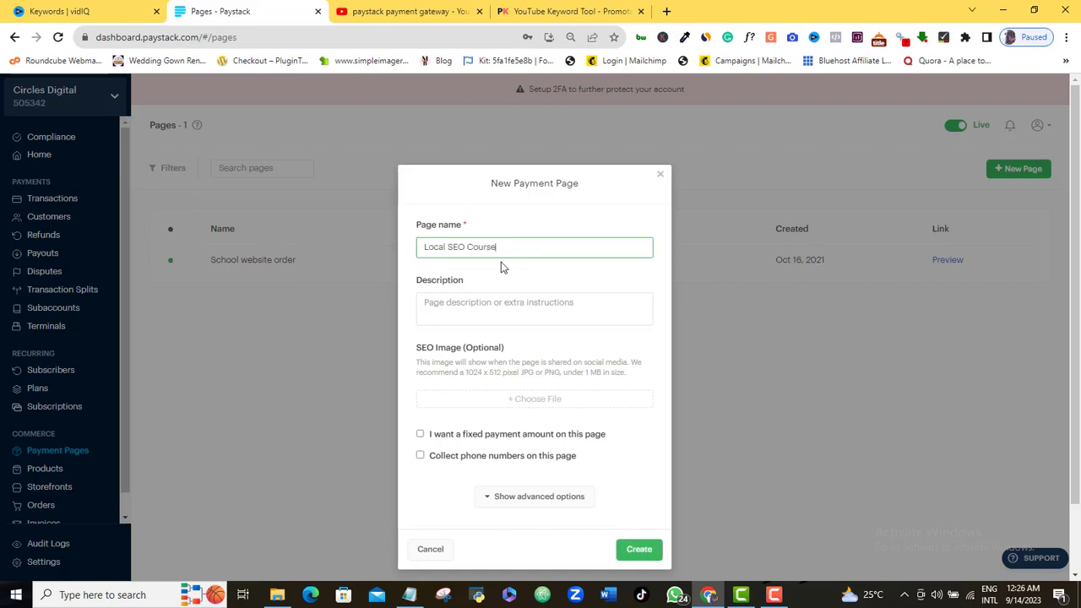
{"action": "left_click", "coordinate": [469, 302]}
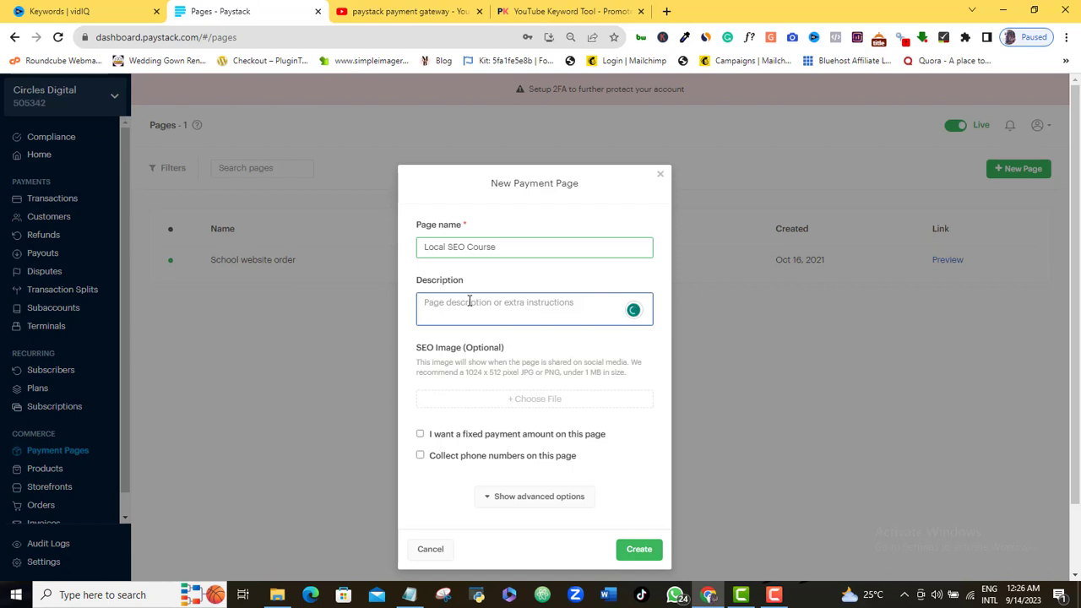
{"action": "type", "text": "Video course on ranking top for local SEO"}
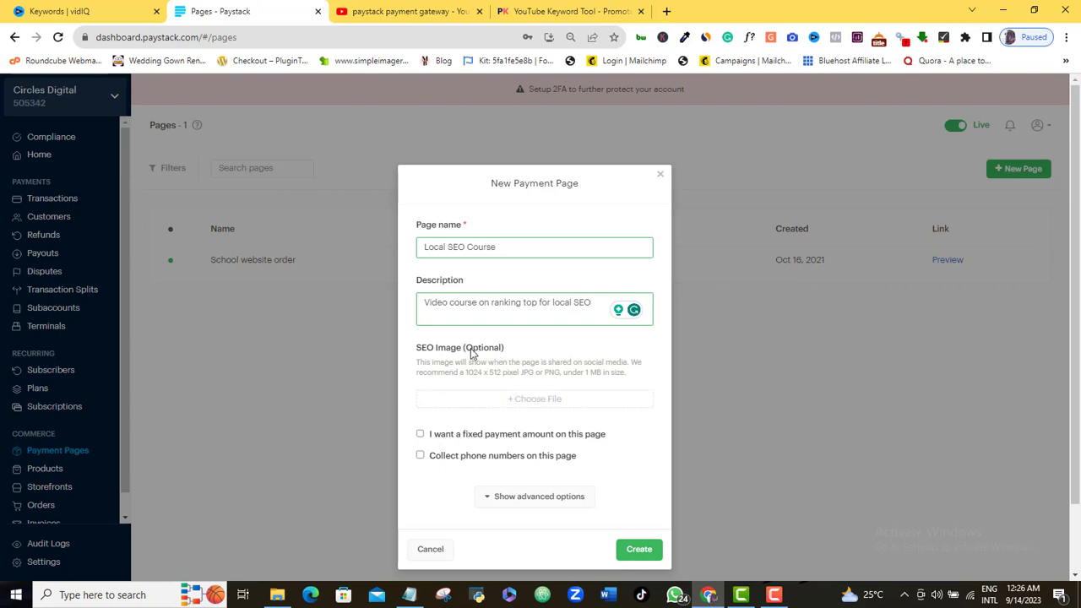
{"action": "left_click", "coordinate": [539, 405]}
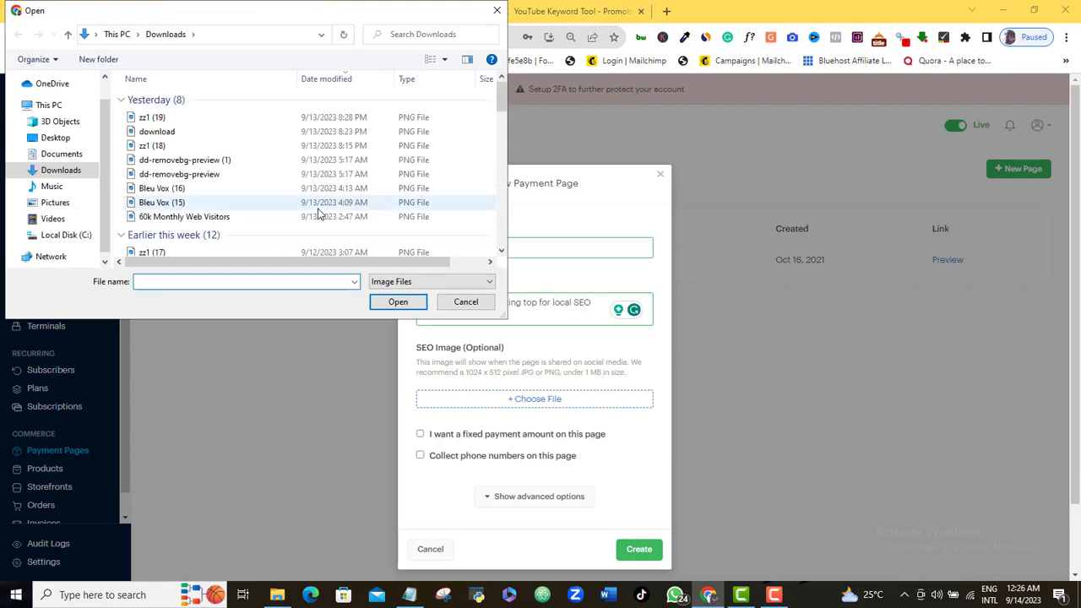
Upload the 'Boost Your List Building FAST' EBOOK image from Pictures as the SEO image
{"action": "left_click", "coordinate": [55, 203]}
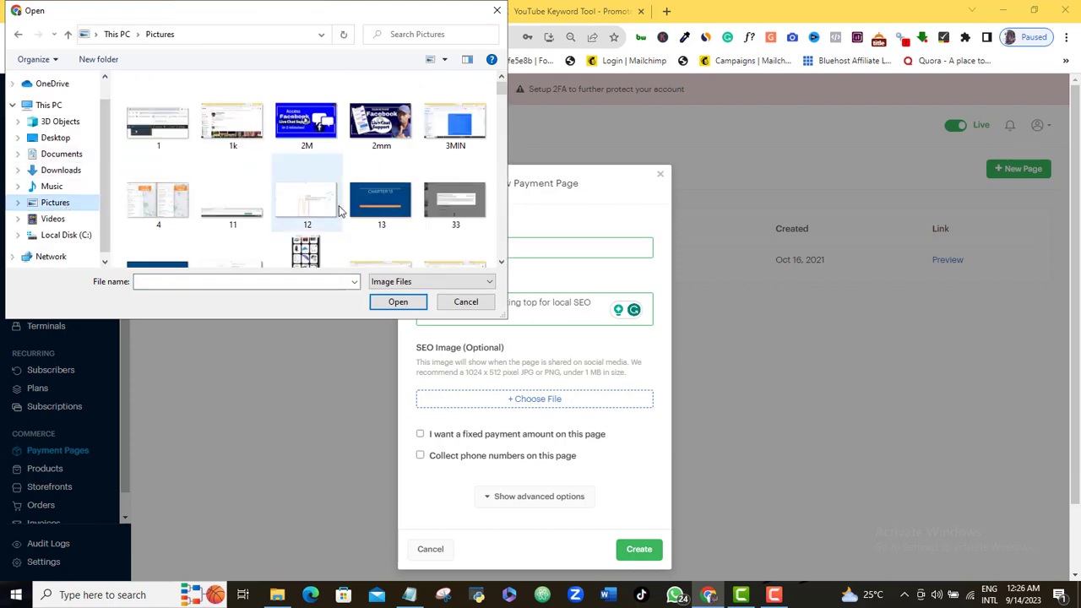
{"action": "scroll", "coordinate": [166, 184], "scroll_direction": "down", "scroll_amount": 6}
{"action": "double_click", "coordinate": [165, 181]}
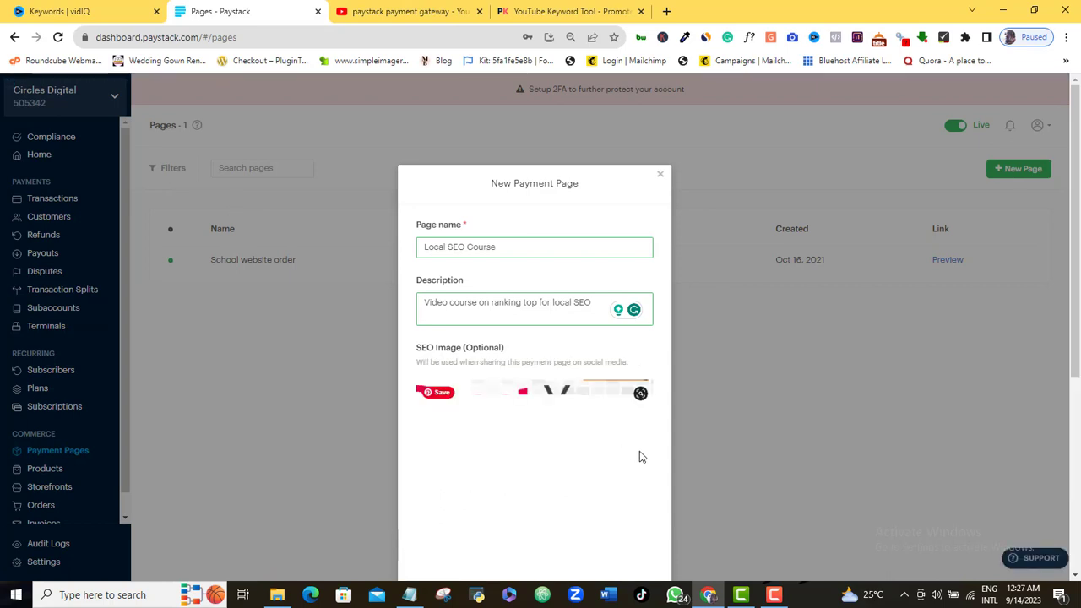
{"action": "scroll", "coordinate": [1077, 306], "scroll_direction": "down", "scroll_amount": 3}
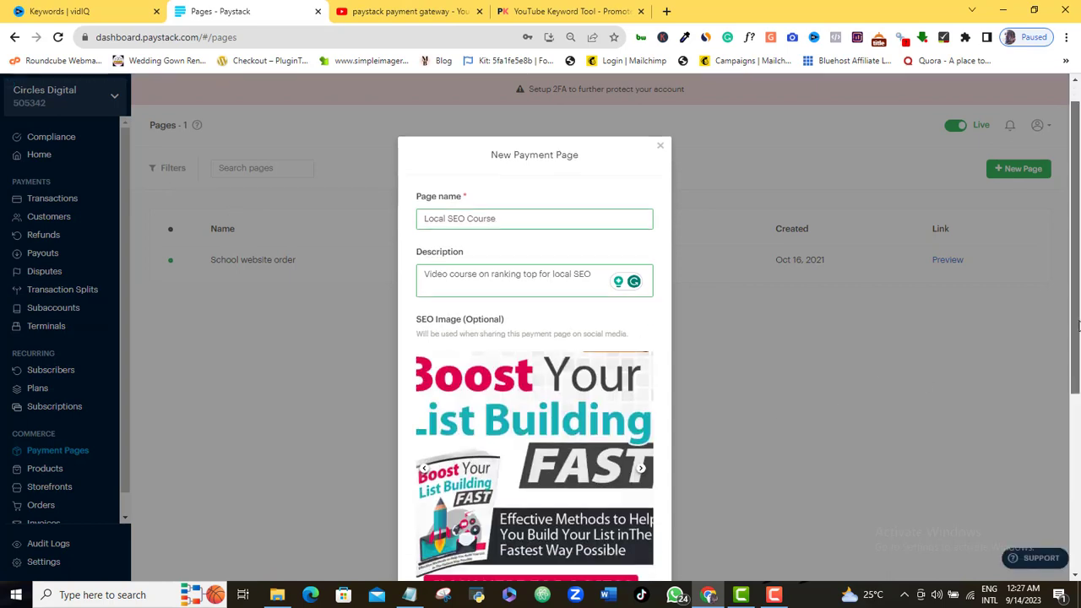
{"action": "scroll", "coordinate": [533, 365], "scroll_direction": "down", "scroll_amount": 1}
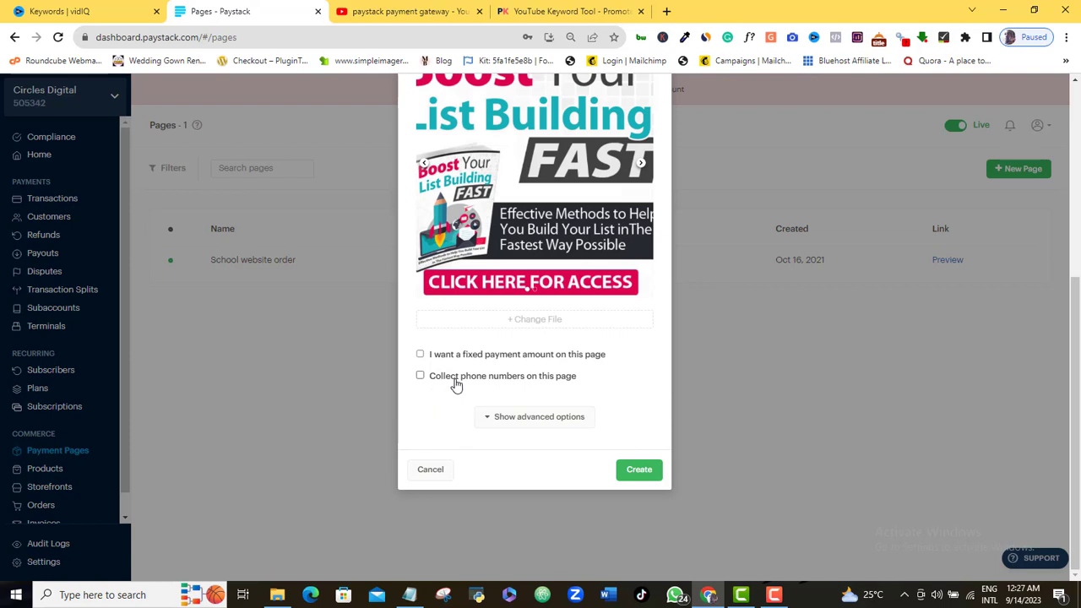
Set a fixed payment amount of 10,000 and leave 'Collect phone numbers' unticked
{"action": "left_click", "coordinate": [420, 355]}
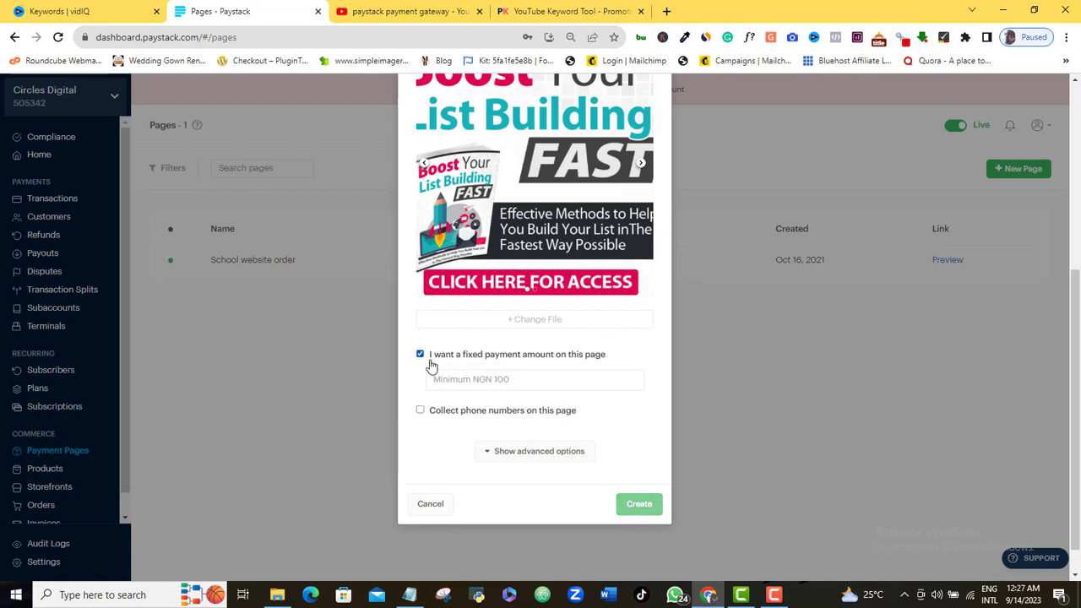
{"action": "left_click", "coordinate": [500, 380]}
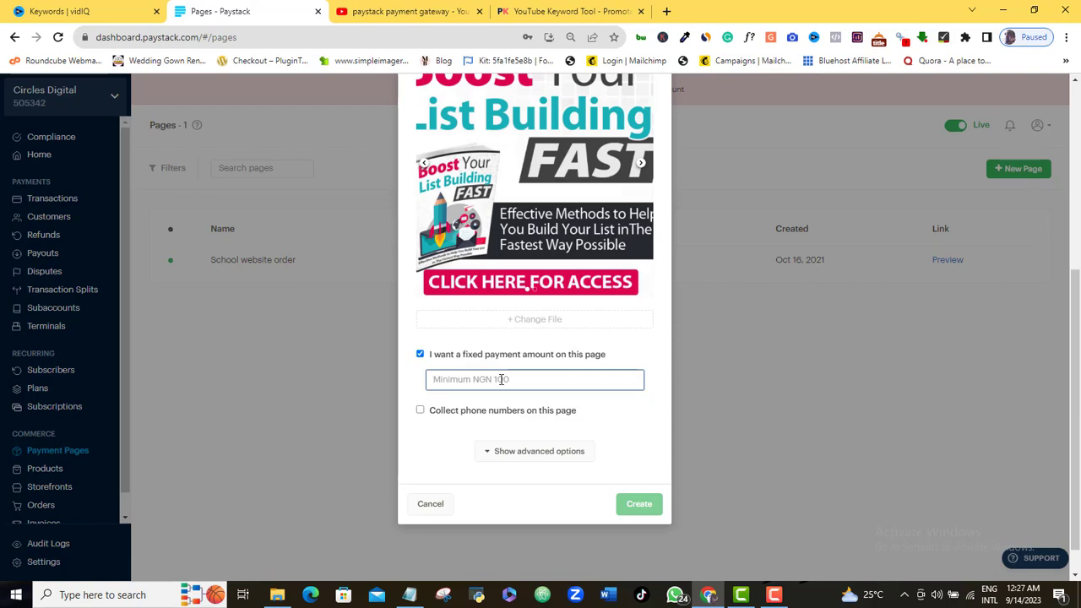
{"action": "type", "text": "10,000"}
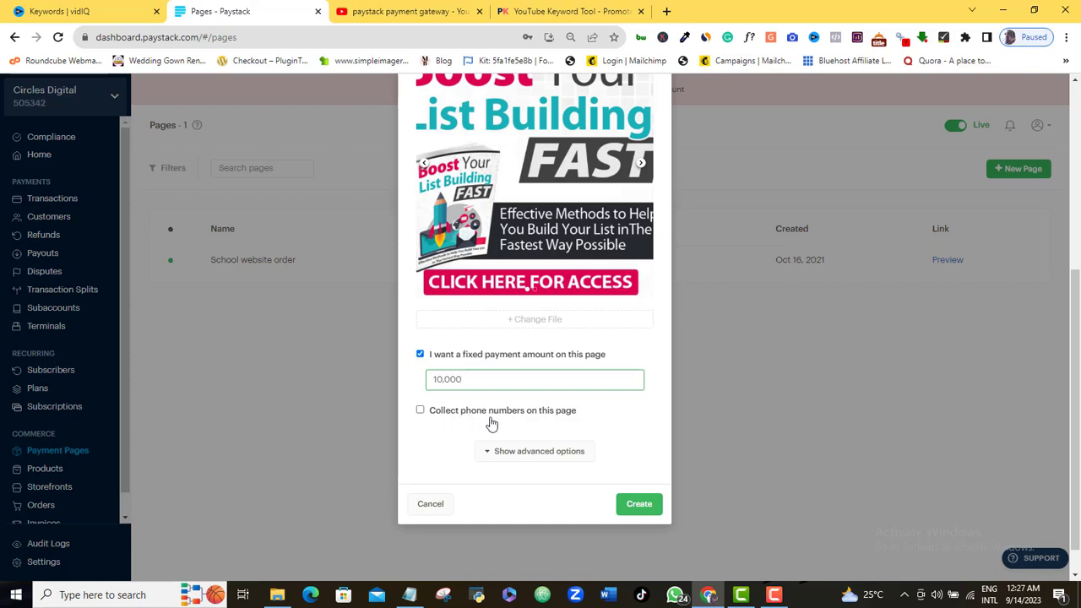
{"action": "left_click", "coordinate": [420, 412]}
{"action": "left_click", "coordinate": [421, 411]}
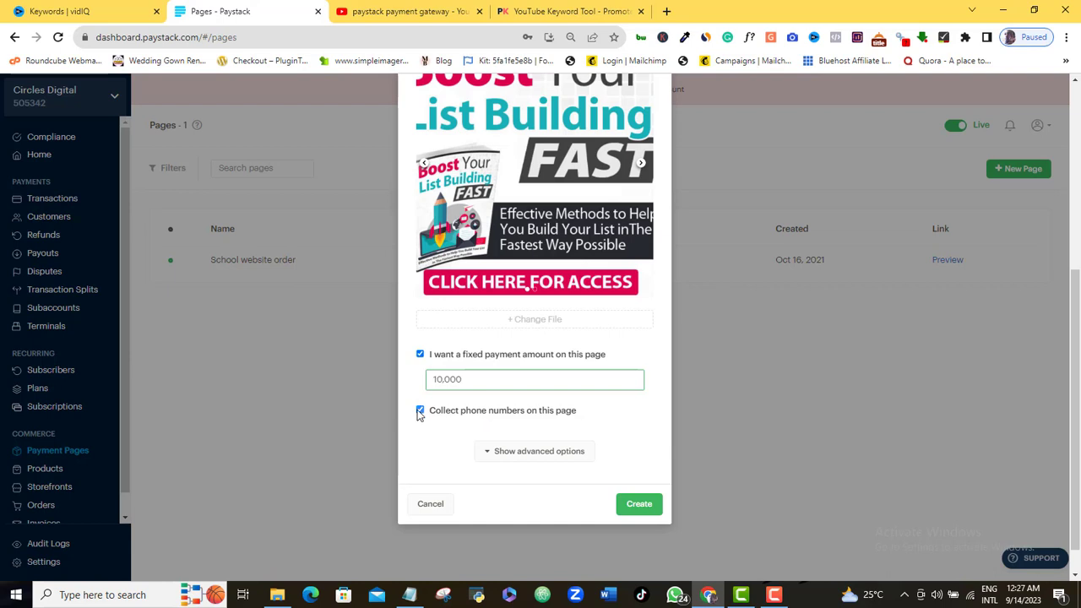
Under advanced options, set custom link localseo2 and success message 'Thanks fr your patronage!'
{"action": "left_click", "coordinate": [491, 460]}
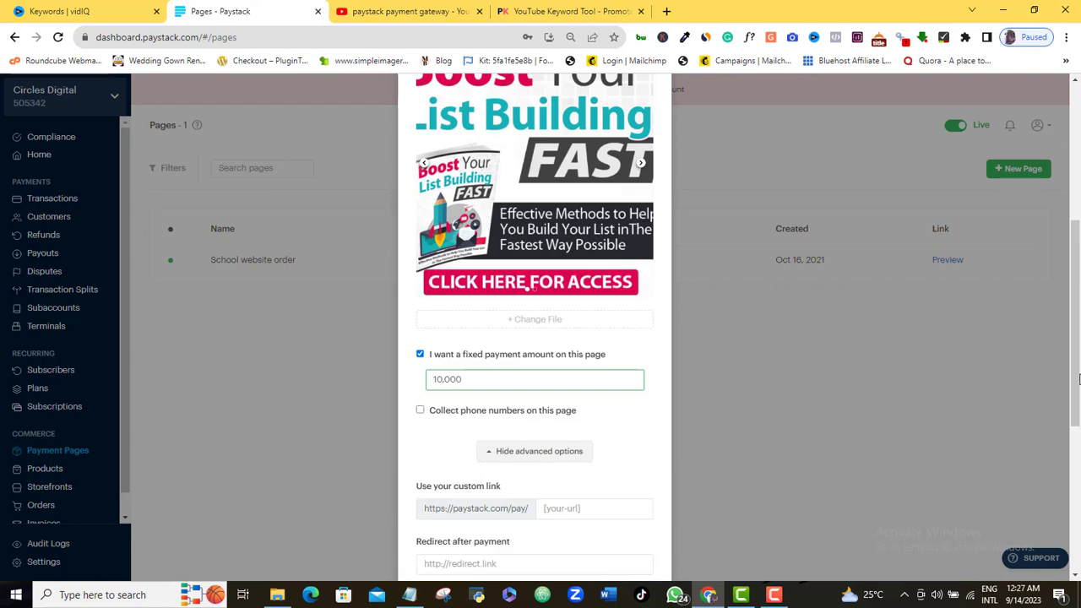
{"action": "scroll", "coordinate": [640, 314], "scroll_direction": "down", "scroll_amount": 3}
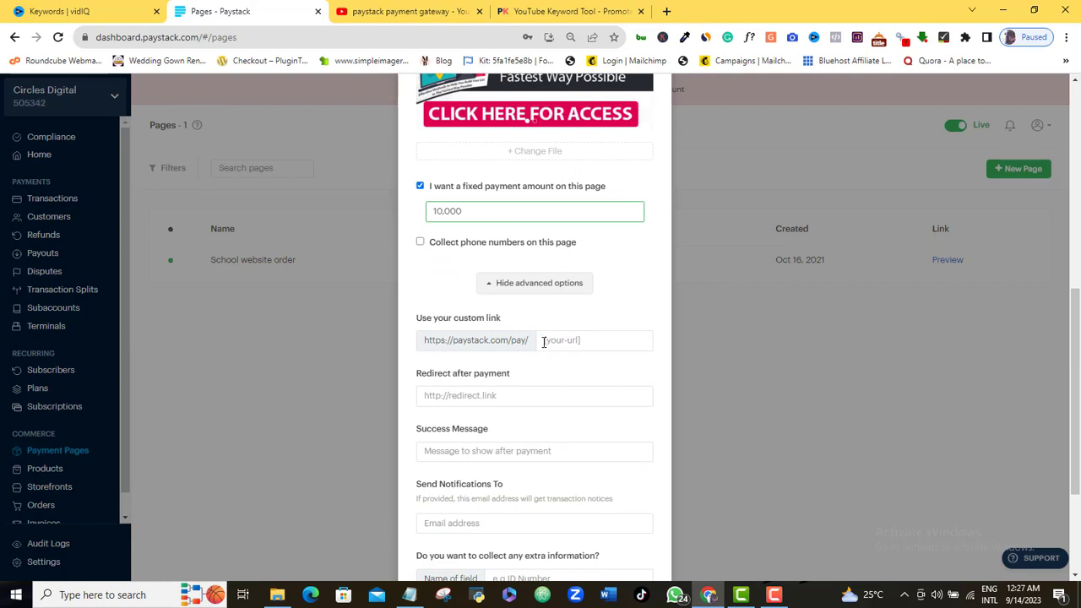
{"action": "left_click", "coordinate": [576, 340]}
{"action": "left_click", "coordinate": [592, 342]}
{"action": "type", "text": "localseo2"}
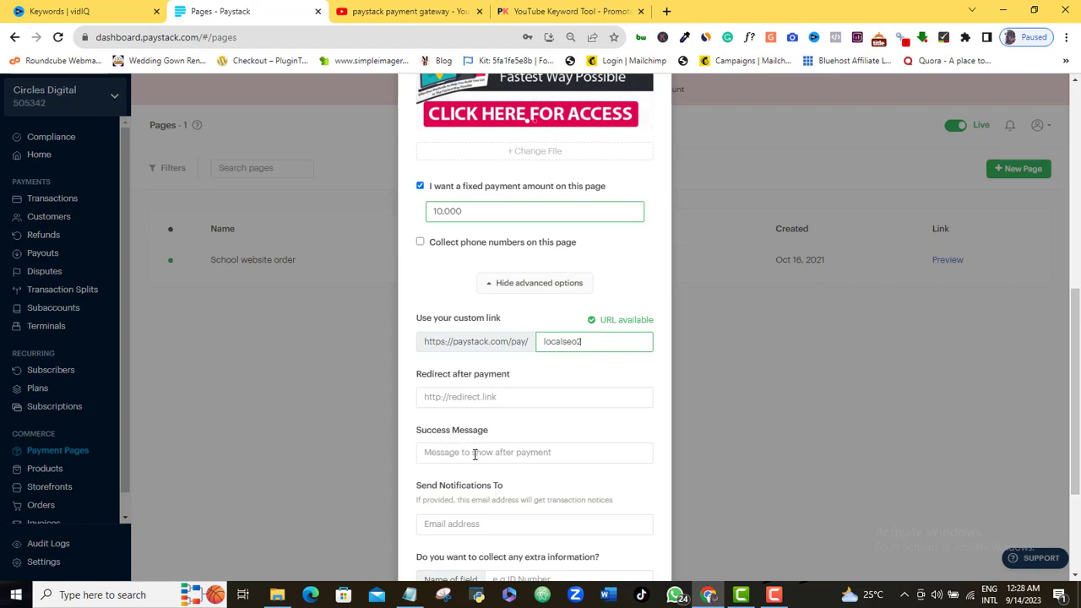
{"action": "left_click", "coordinate": [473, 454]}
{"action": "type", "text": "Thanks fr your patronage!"}
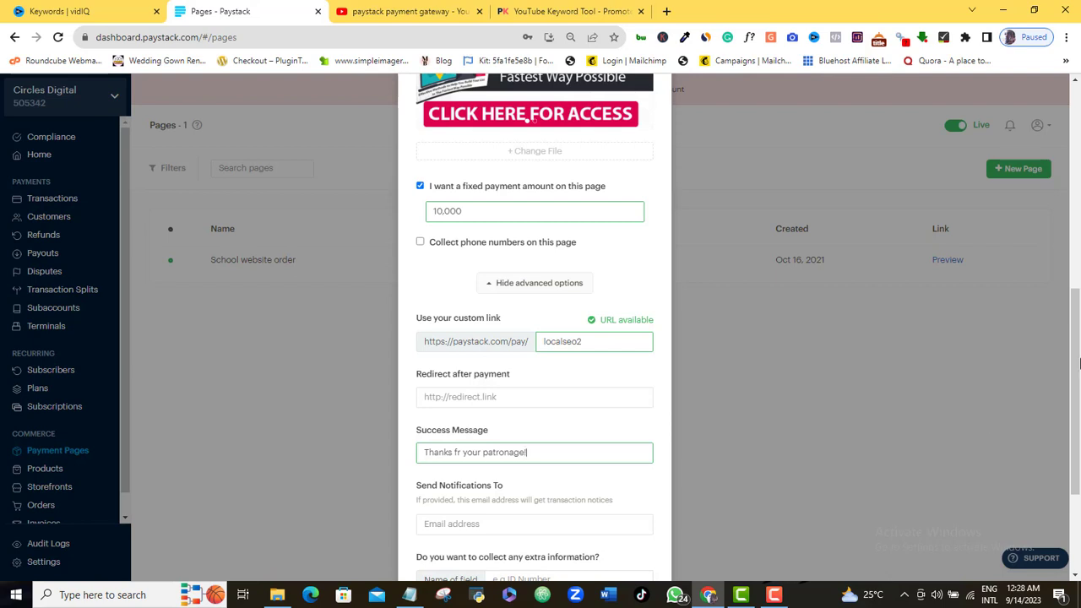
Choose the saved email address as the transaction notification recipient
{"action": "scroll", "coordinate": [1080, 363], "scroll_direction": "down", "scroll_amount": 2}
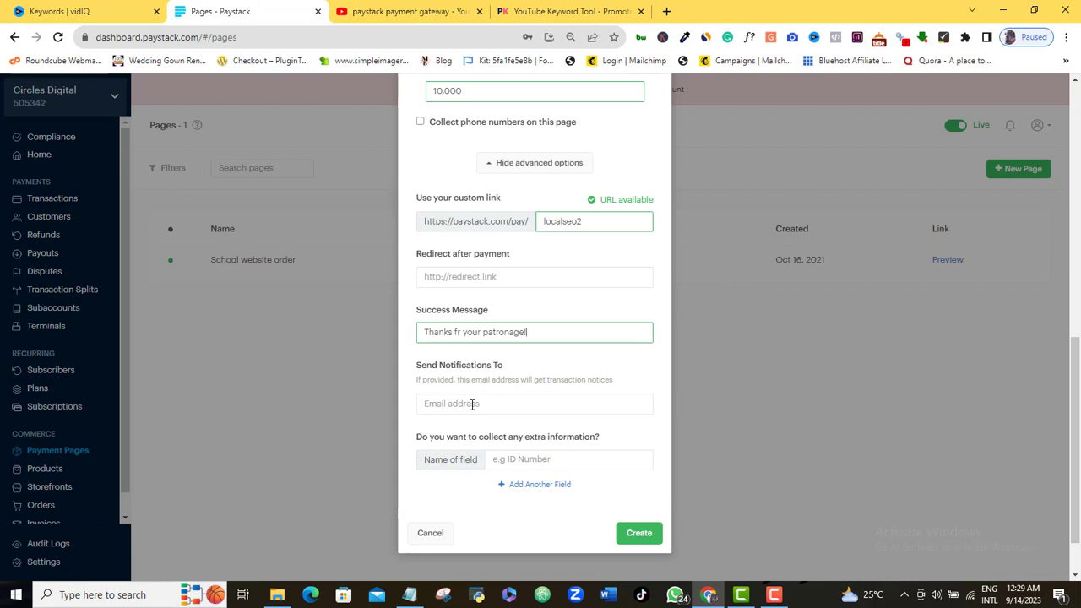
{"action": "left_click", "coordinate": [473, 404]}
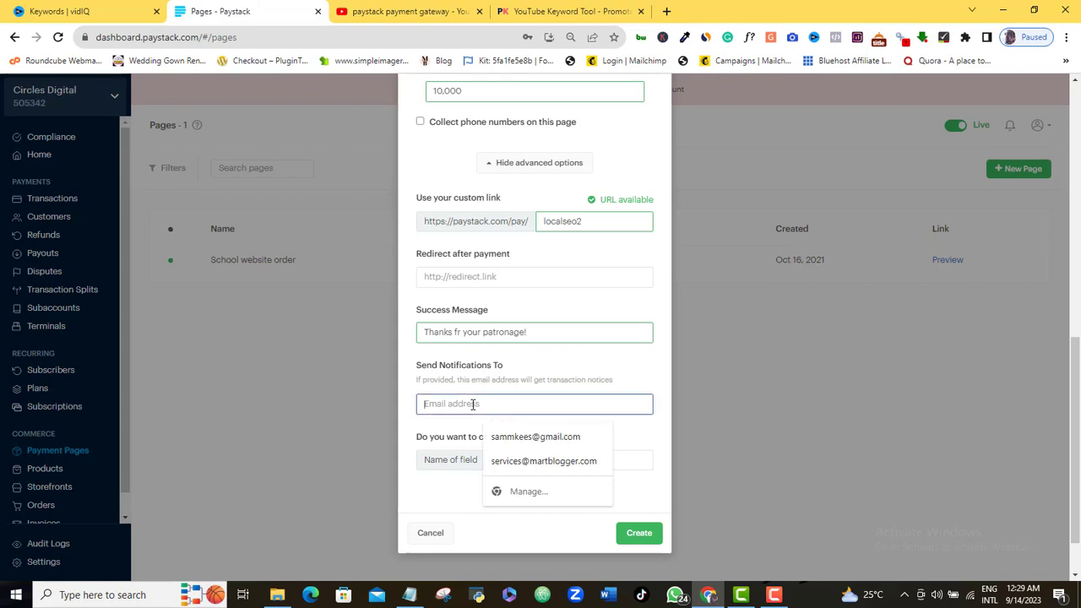
{"action": "left_click", "coordinate": [517, 436]}
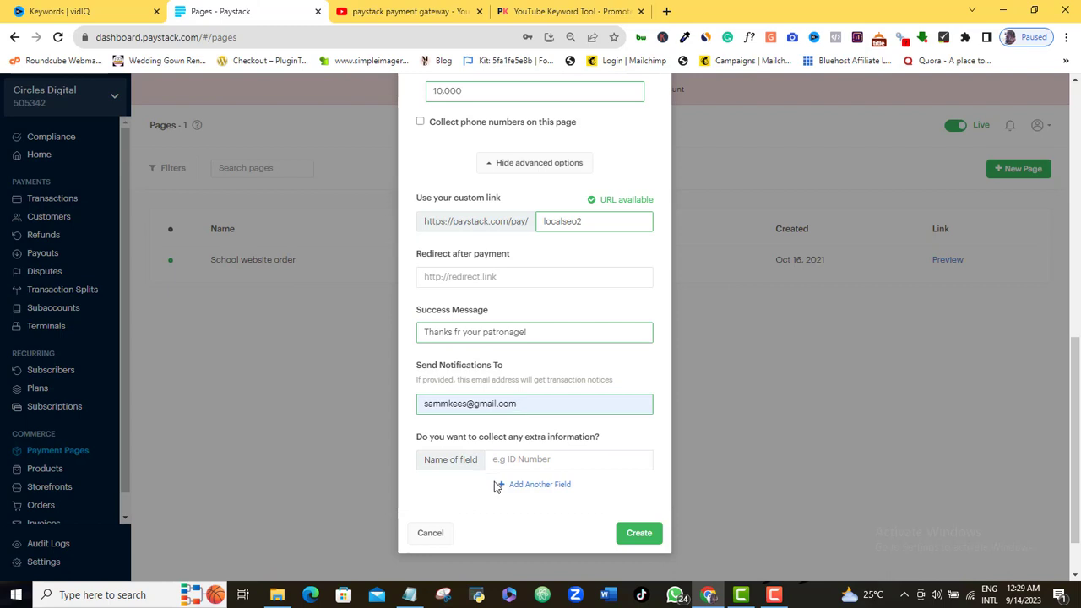
Add and then remove an extra information field, and create the page at paystack.com/pay/localseo2
{"action": "left_click", "coordinate": [507, 465]}
{"action": "left_click", "coordinate": [527, 490]}
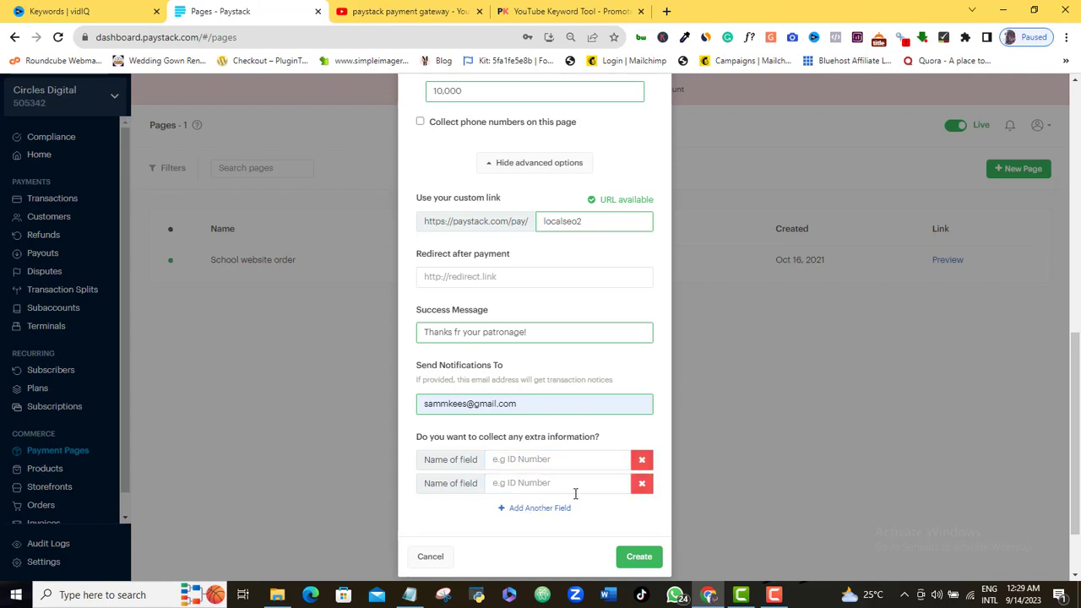
{"action": "left_click", "coordinate": [641, 483]}
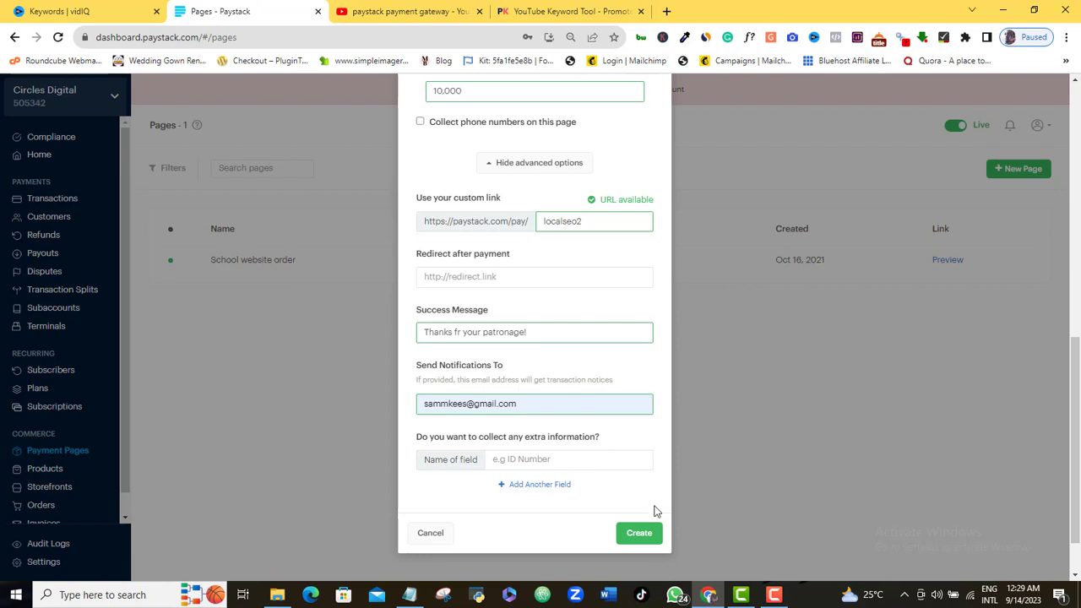
{"action": "left_click", "coordinate": [639, 533]}
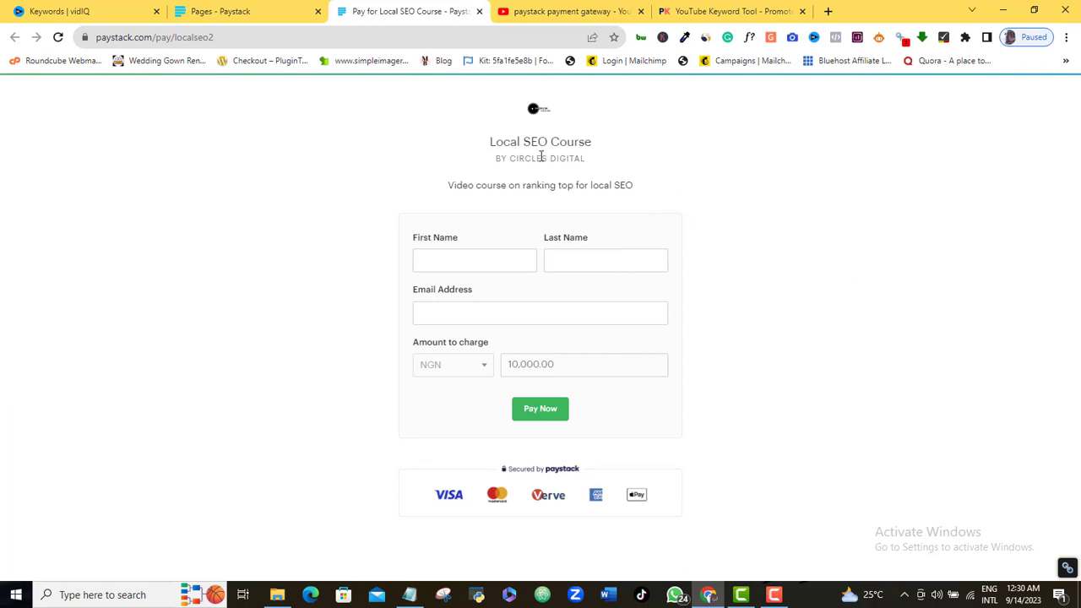
Test the live localseo2 page's First Name and Email Address fields, then dismiss autofill suggestions
{"action": "left_click", "coordinate": [462, 257]}
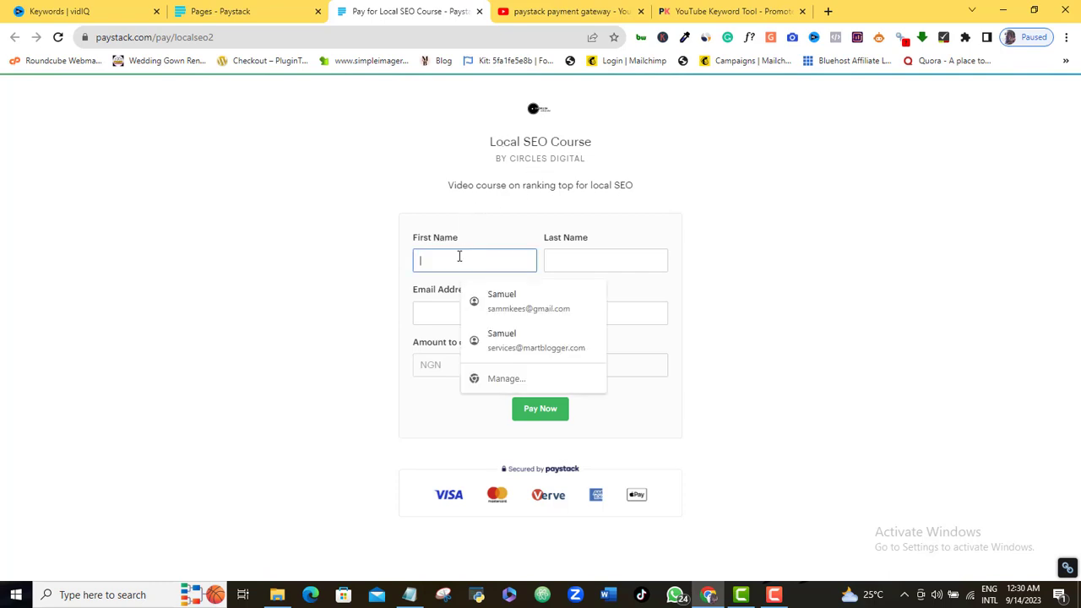
{"action": "left_click", "coordinate": [656, 309]}
{"action": "left_click", "coordinate": [741, 349]}
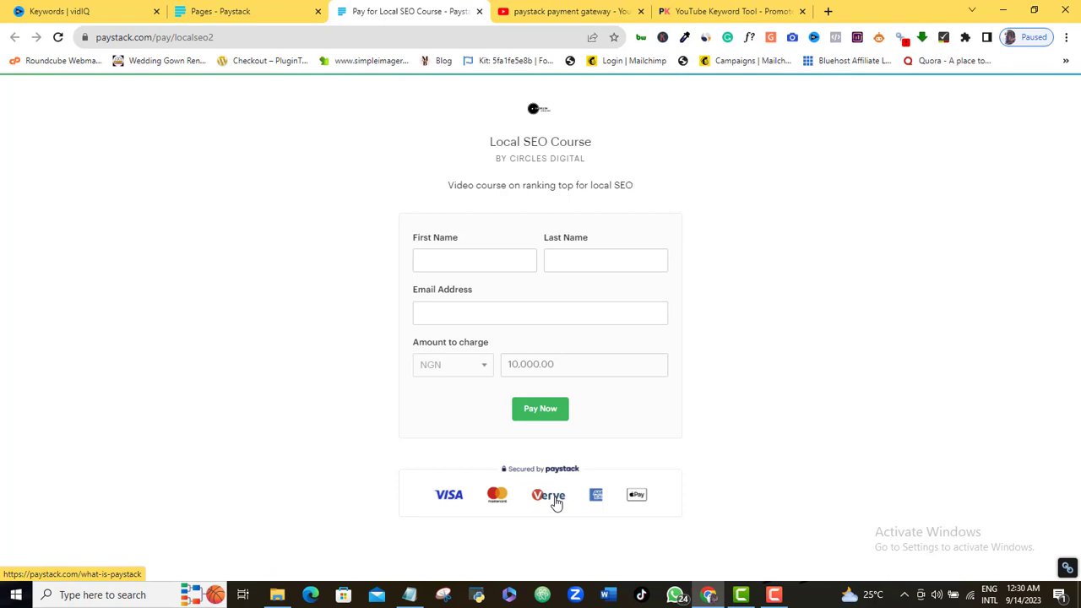
Return to the Pages dashboard and copy the localseo2 page's shareable link
{"action": "left_click", "coordinate": [242, 8]}
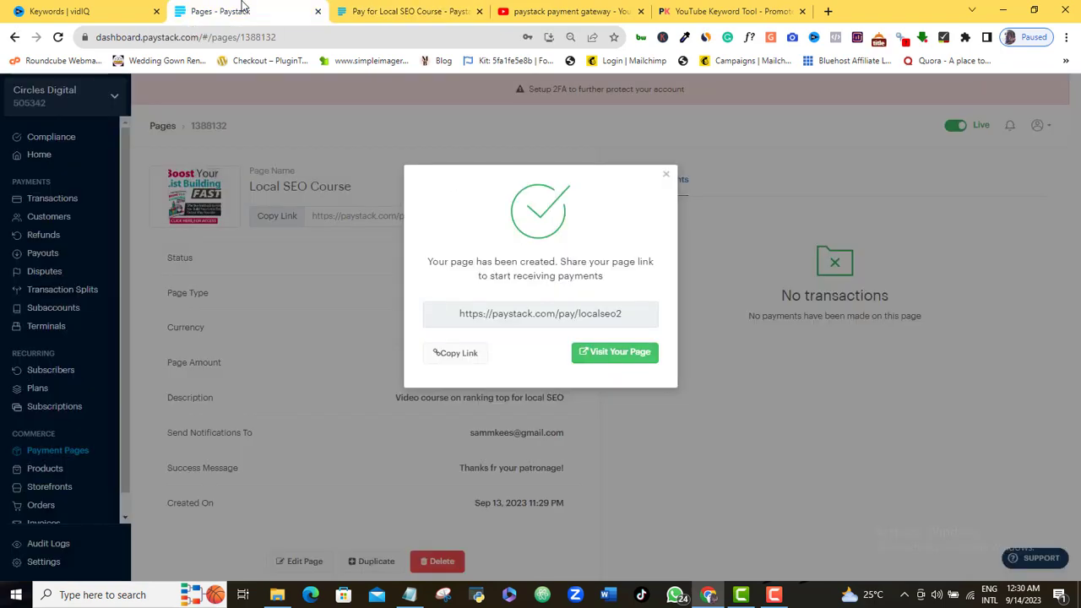
{"action": "left_click", "coordinate": [447, 355]}
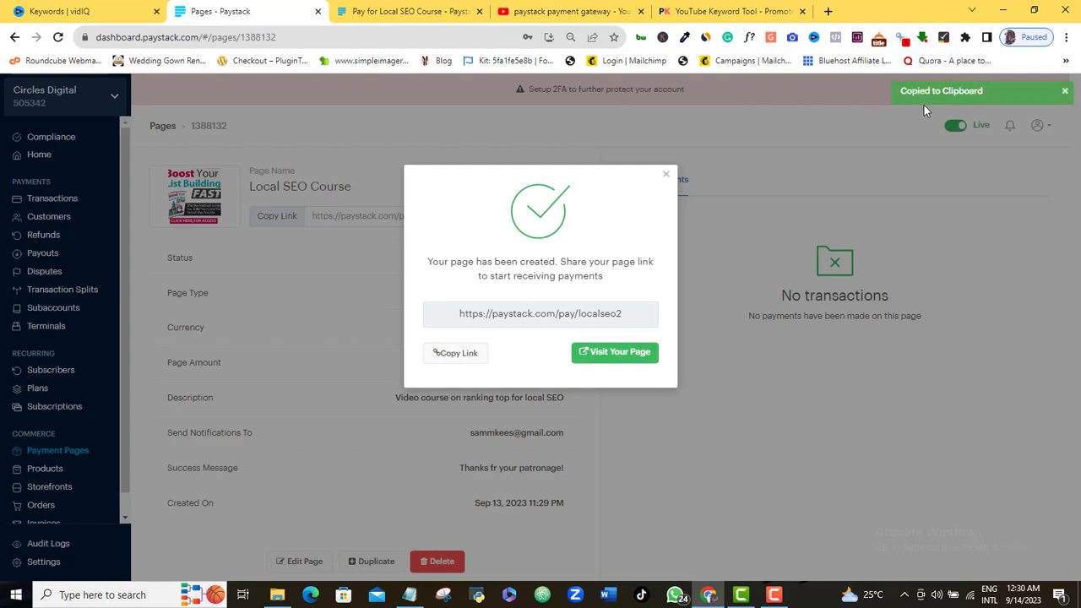